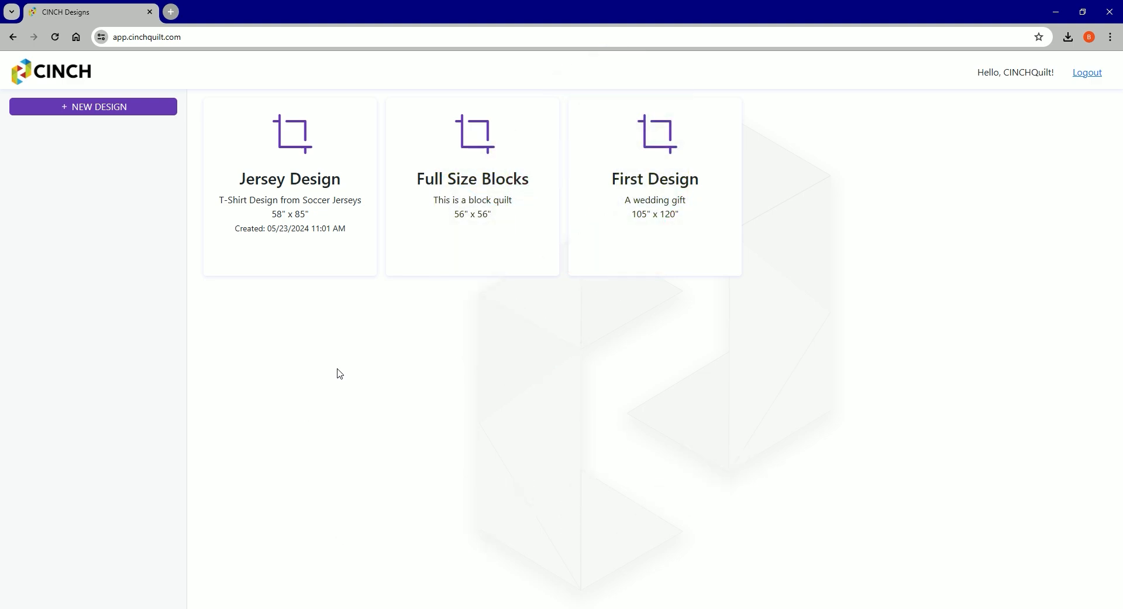
Step: Open the Full Size Blocks design and bring up PXL_20240402_140636957.jpg from its image library for editing
{"action": "left_click", "coordinate": [439, 203]}
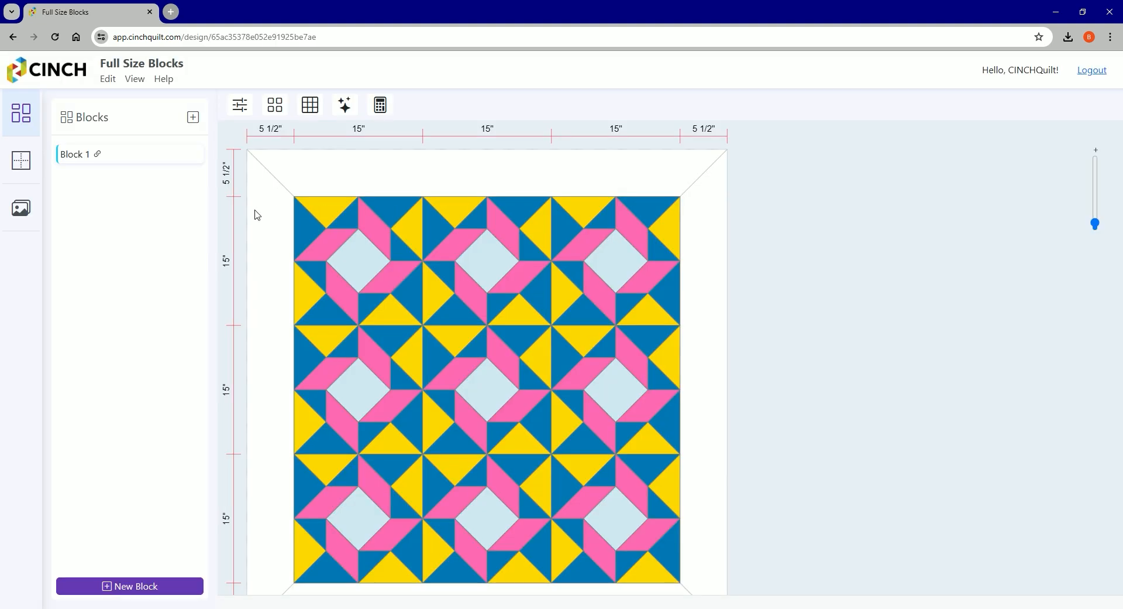
{"action": "left_click", "coordinate": [18, 212]}
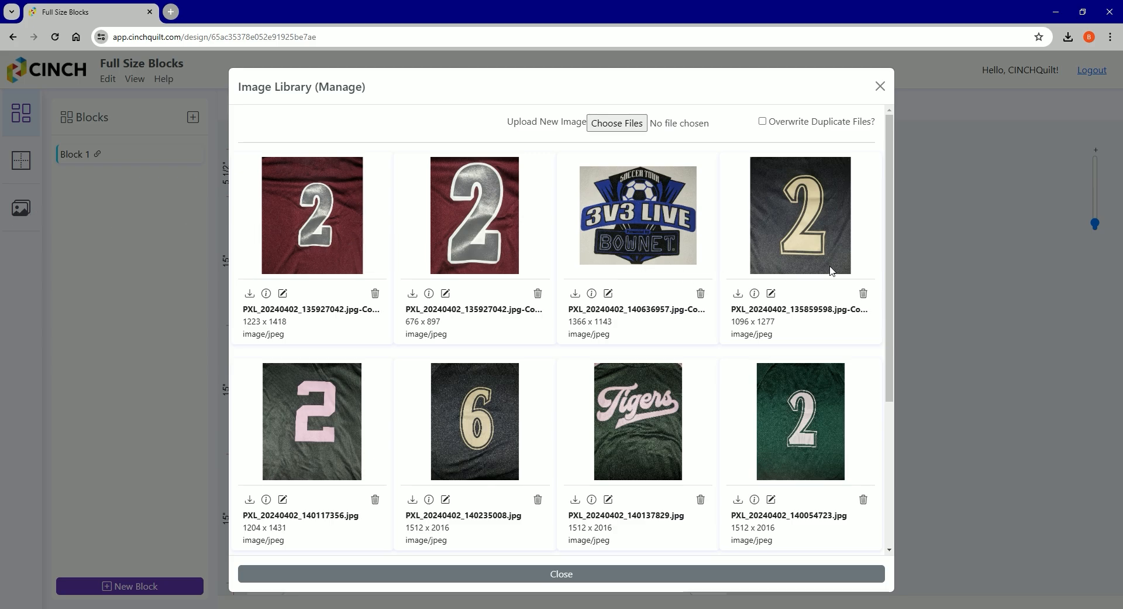
{"action": "left_click_drag", "start_coordinate": [893, 234], "coordinate": [896, 458]}
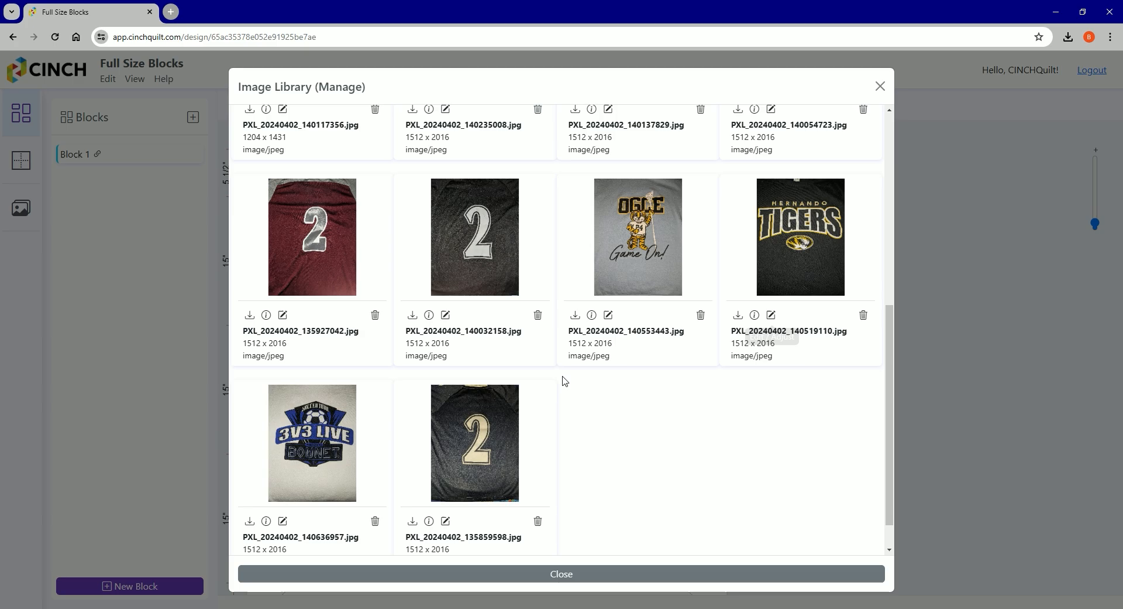
{"action": "left_click", "coordinate": [283, 520]}
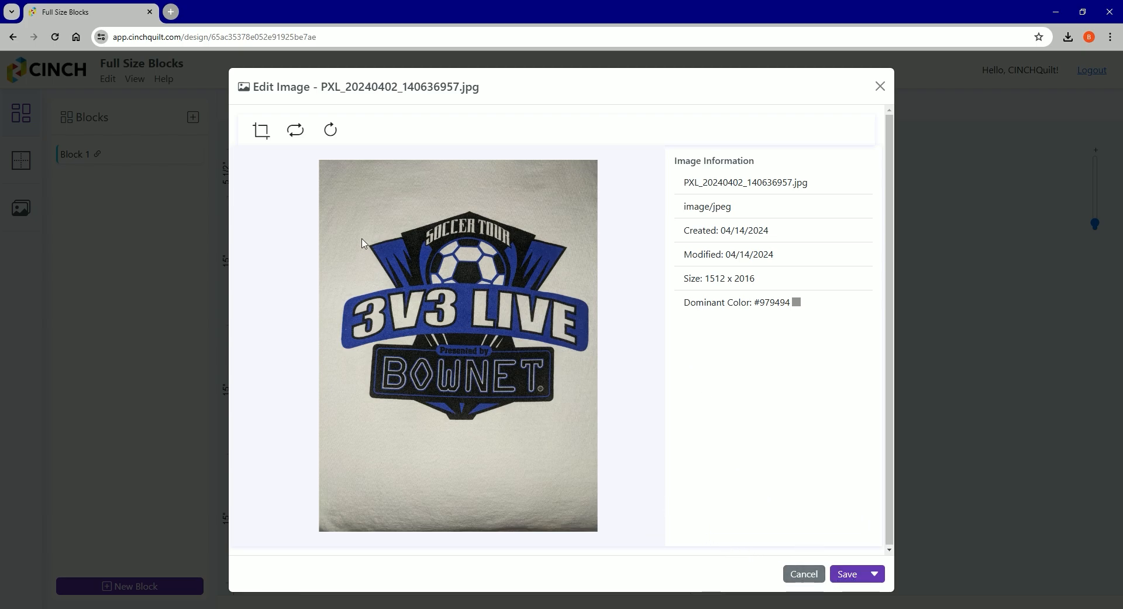
Step: Rotate the shirt photo 90° clockwise, and rotate it back 90° counter-clockwise
{"action": "left_click", "coordinate": [331, 135]}
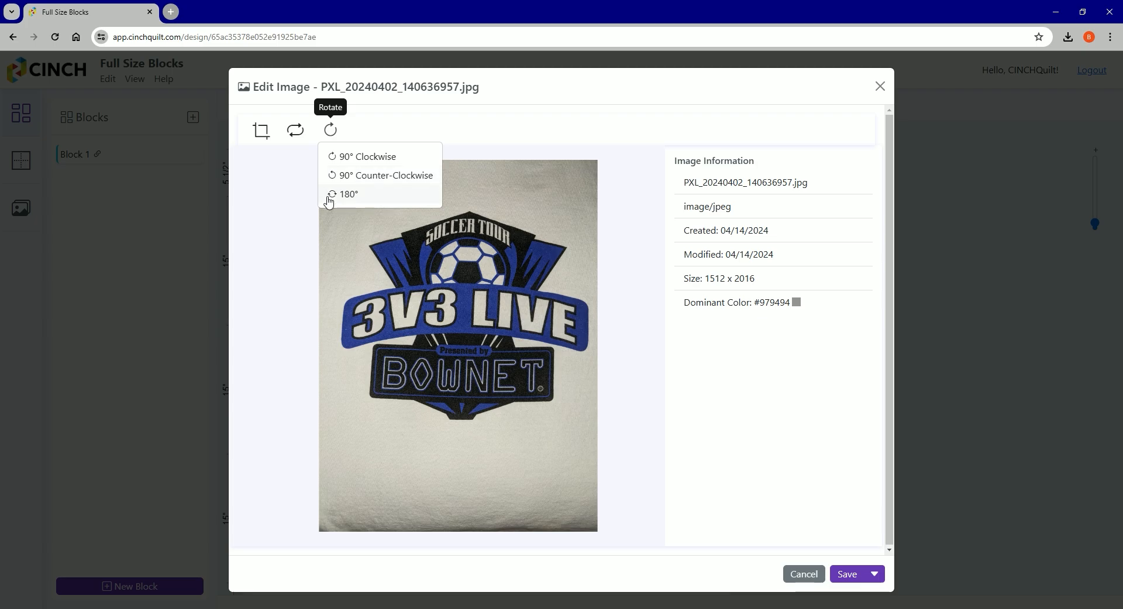
{"action": "left_click", "coordinate": [335, 157]}
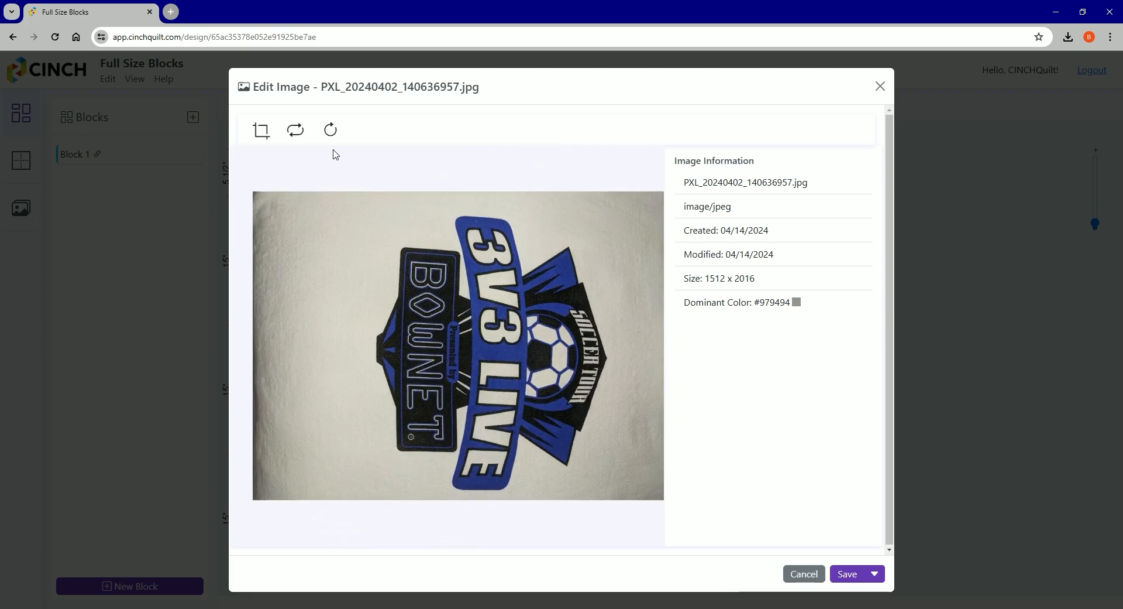
{"action": "left_click", "coordinate": [330, 129]}
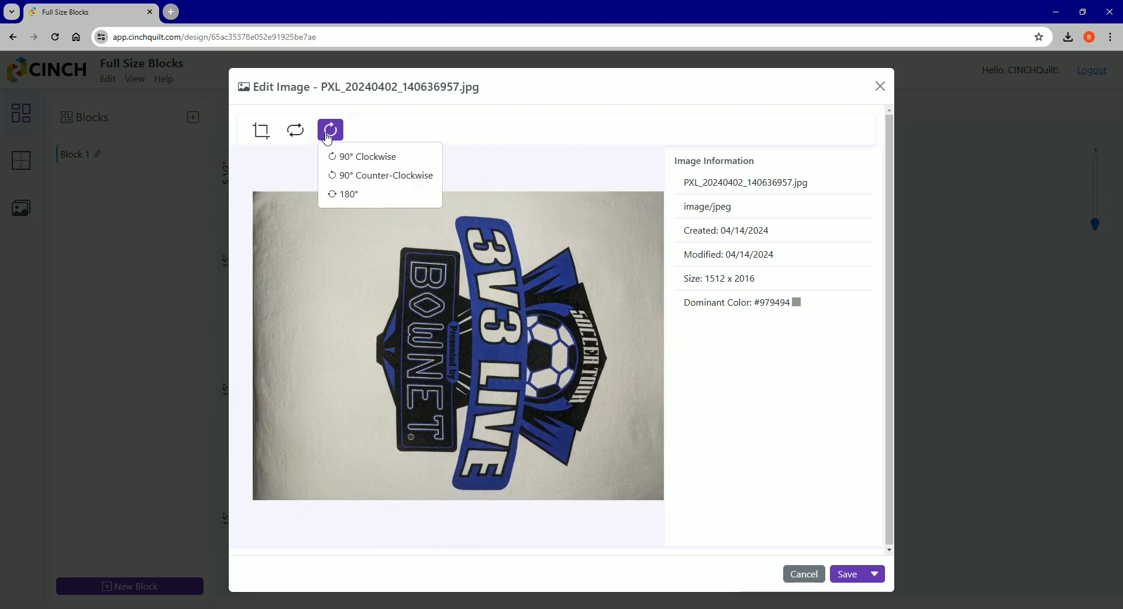
{"action": "left_click", "coordinate": [340, 176]}
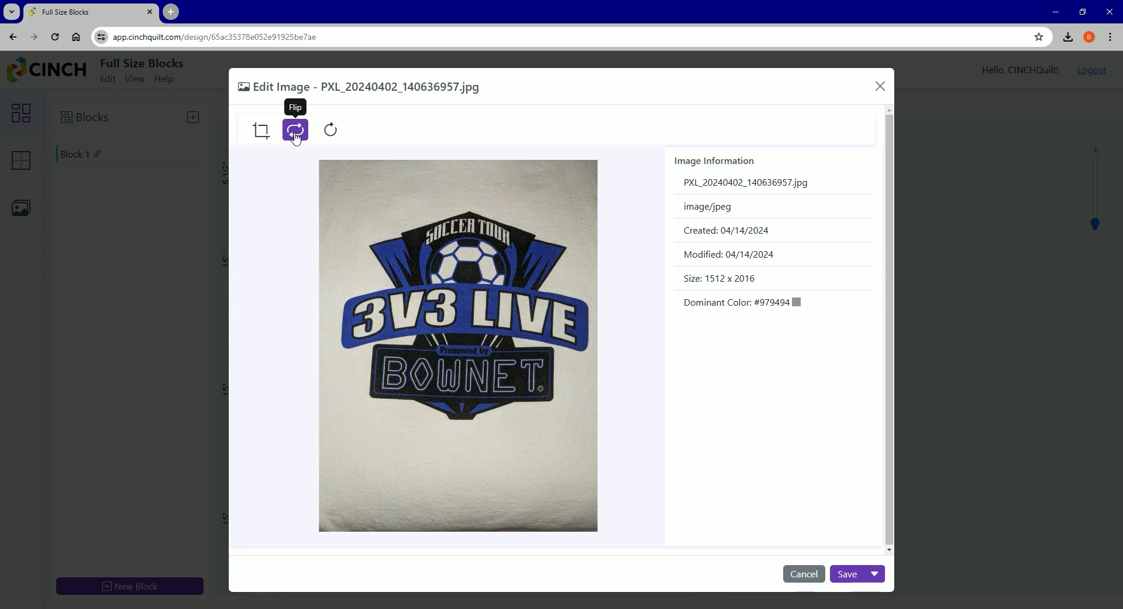
Step: Flip the shirt photo horizontally and vertically
{"action": "left_click", "coordinate": [296, 135]}
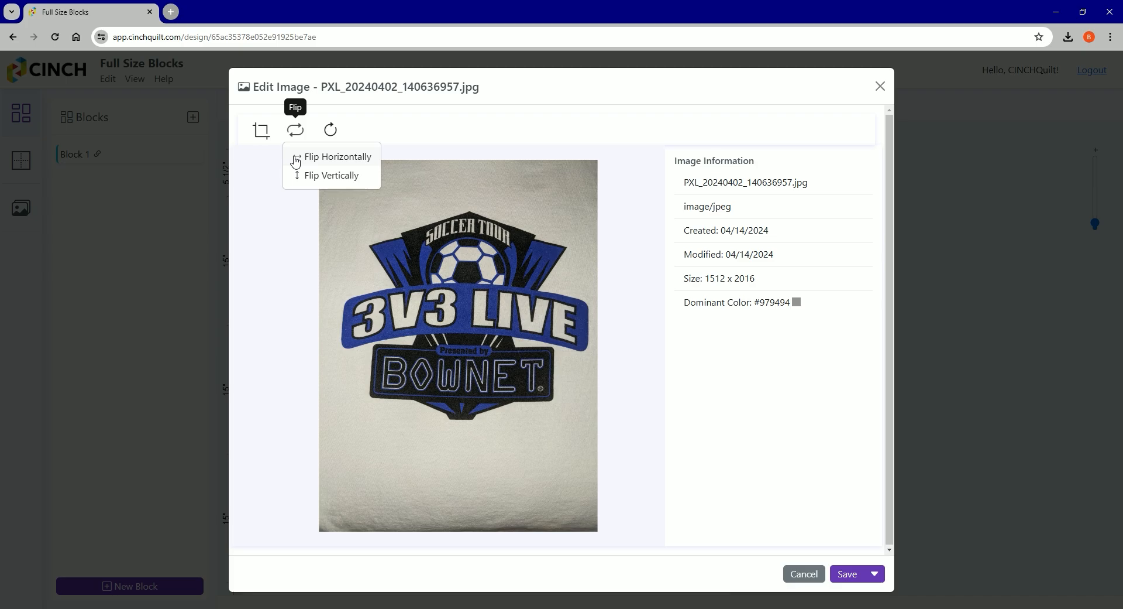
{"action": "left_click", "coordinate": [296, 159]}
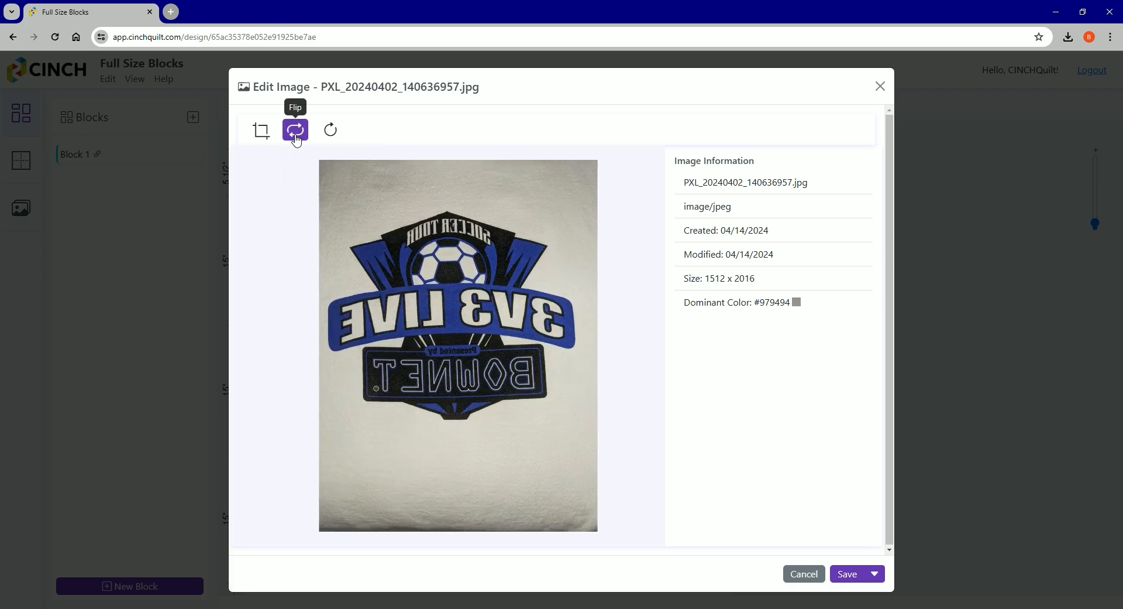
{"action": "left_click", "coordinate": [296, 138]}
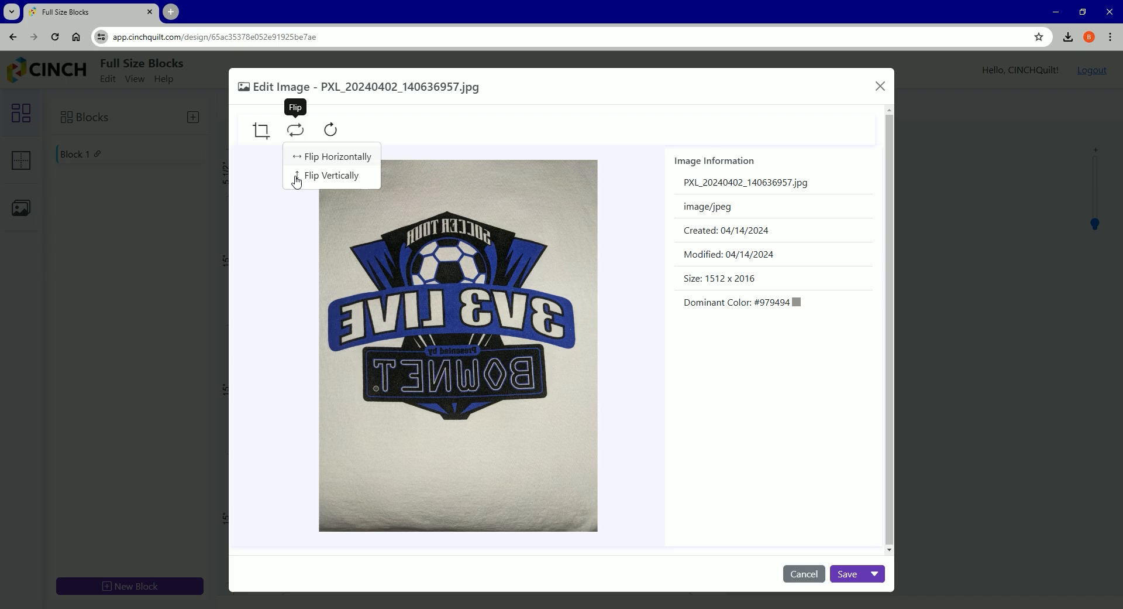
{"action": "left_click", "coordinate": [297, 177]}
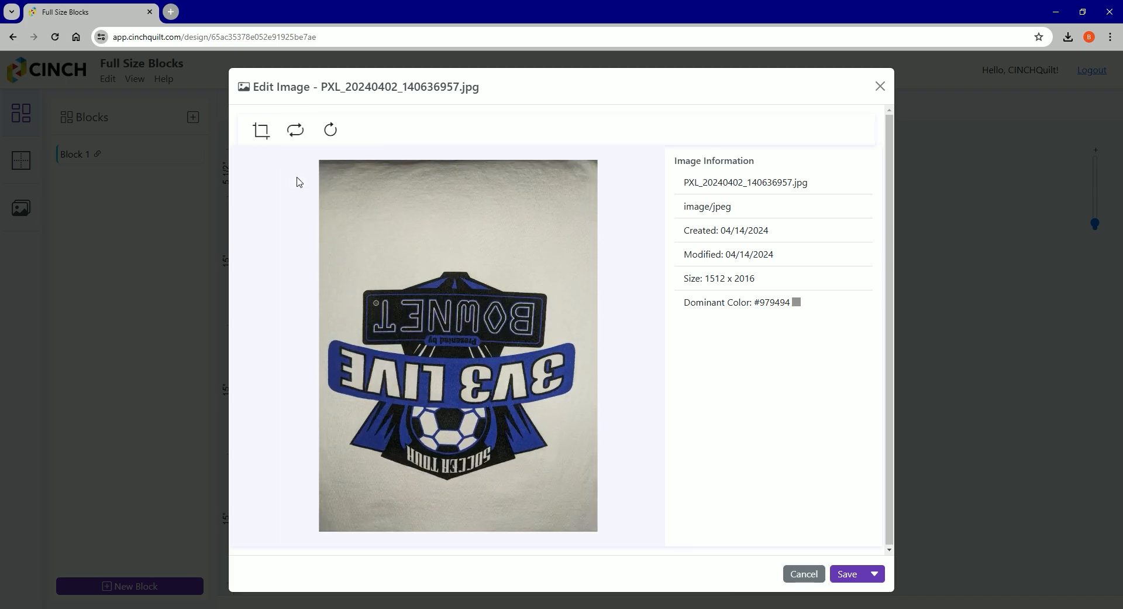
Step: Rotate the flipped photo 90° clockwise twice to turn the logo upright
{"action": "left_click", "coordinate": [331, 135]}
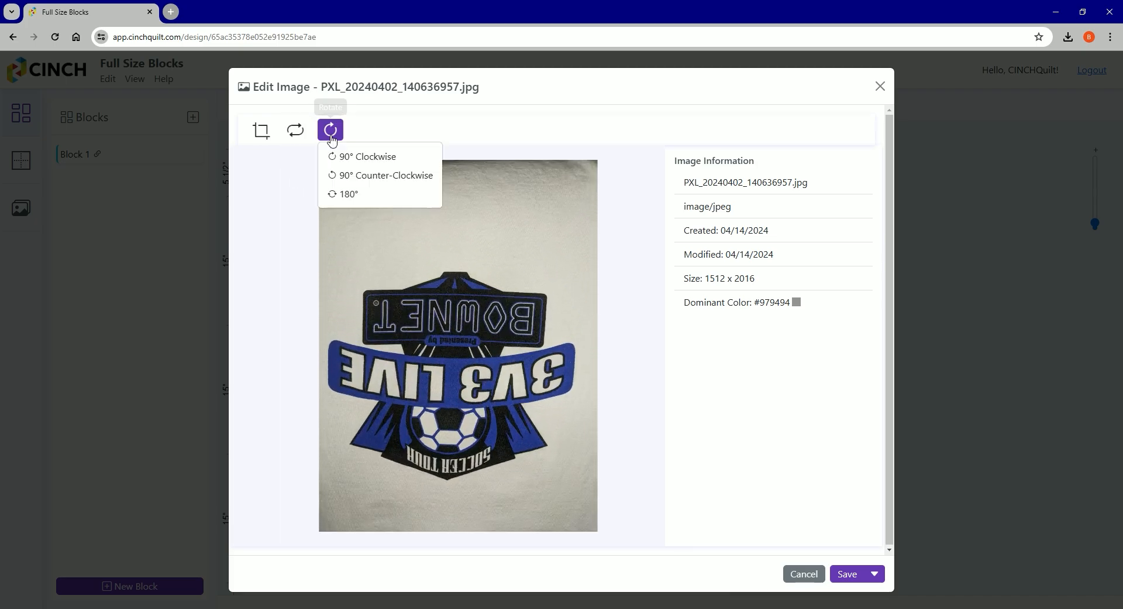
{"action": "left_click", "coordinate": [367, 156]}
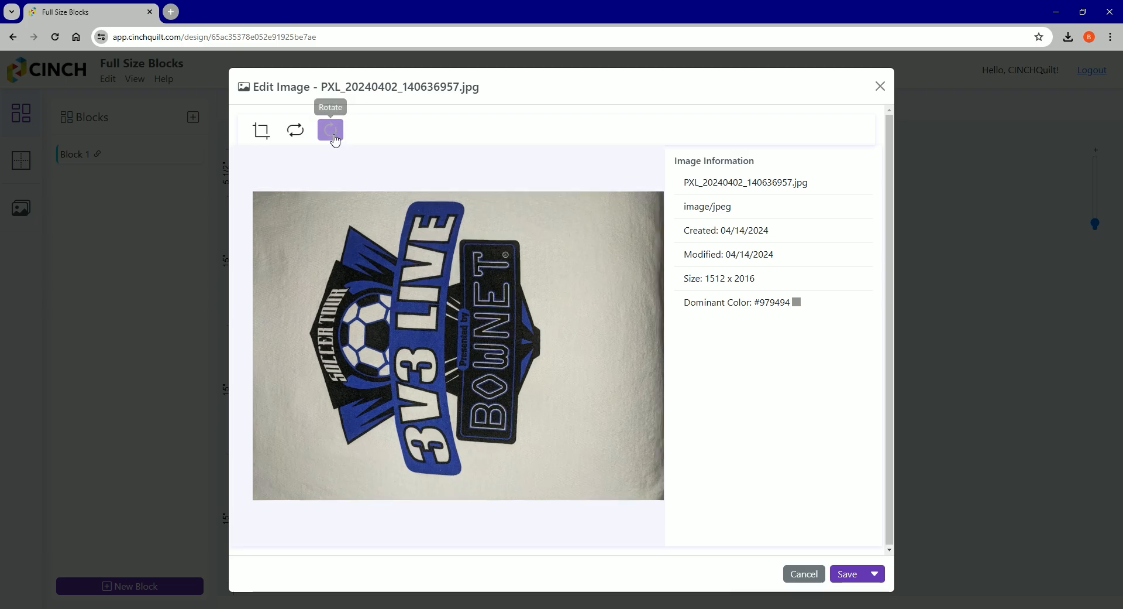
{"action": "left_click", "coordinate": [334, 139]}
{"action": "left_click", "coordinate": [345, 156]}
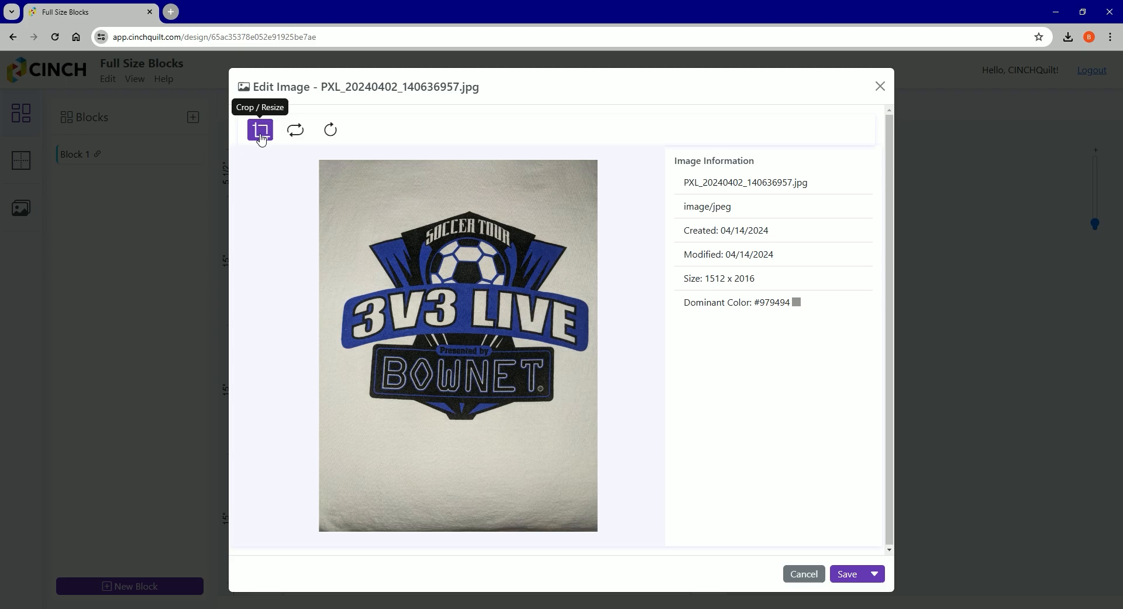
Step: Start a crop of the photo and frame the 3V3 Live logo, trimming the empty fabric above, below and beside it
{"action": "left_click", "coordinate": [261, 131]}
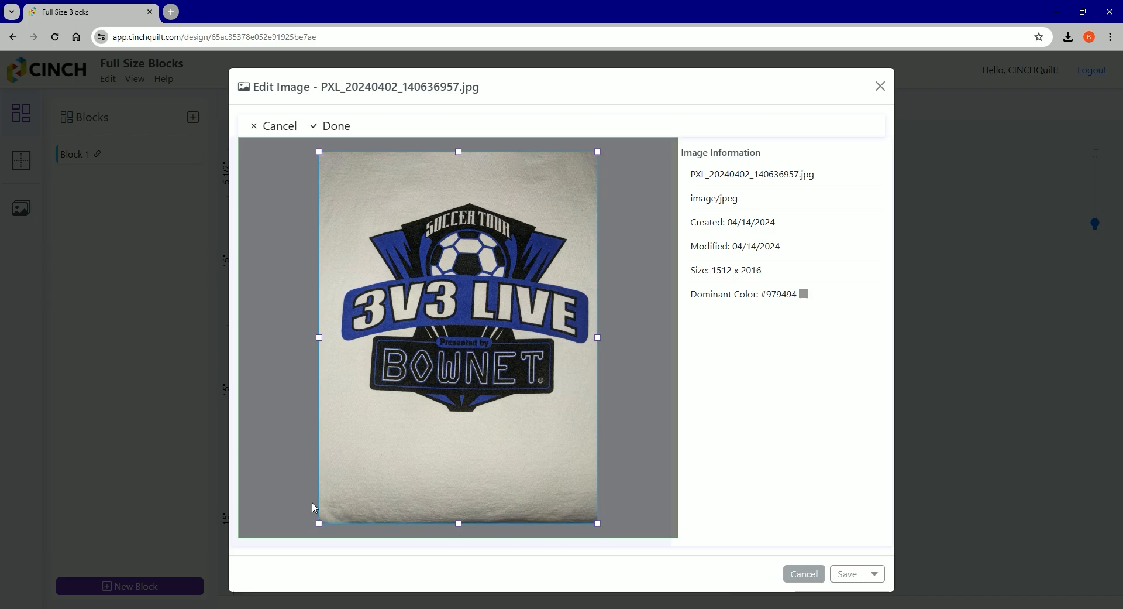
{"action": "left_click_drag", "start_coordinate": [319, 152], "coordinate": [337, 180]}
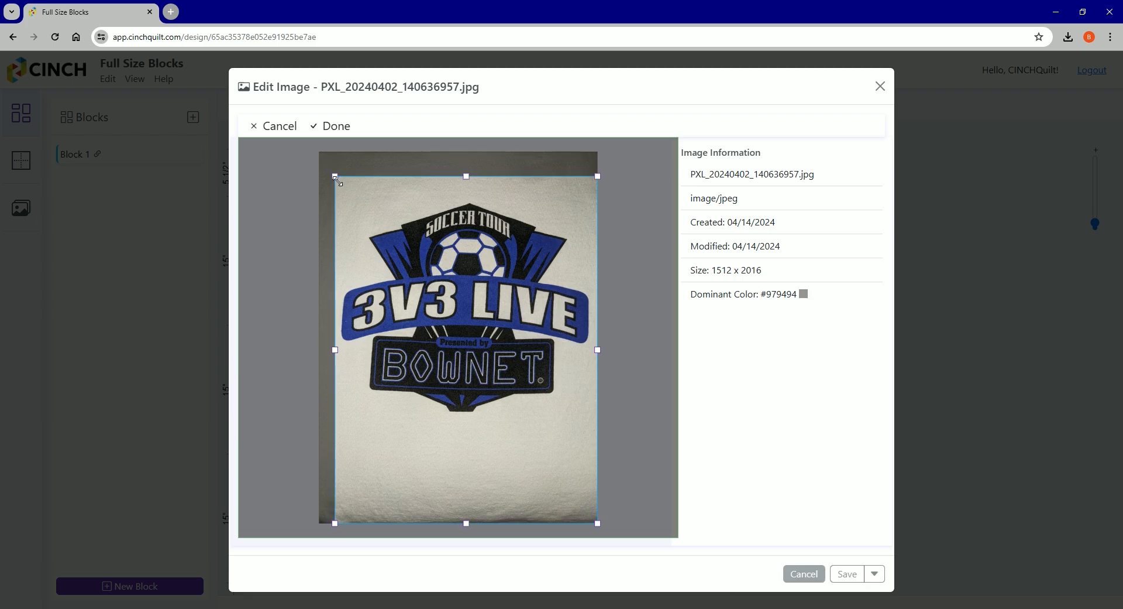
{"action": "left_click_drag", "start_coordinate": [466, 522], "coordinate": [486, 424]}
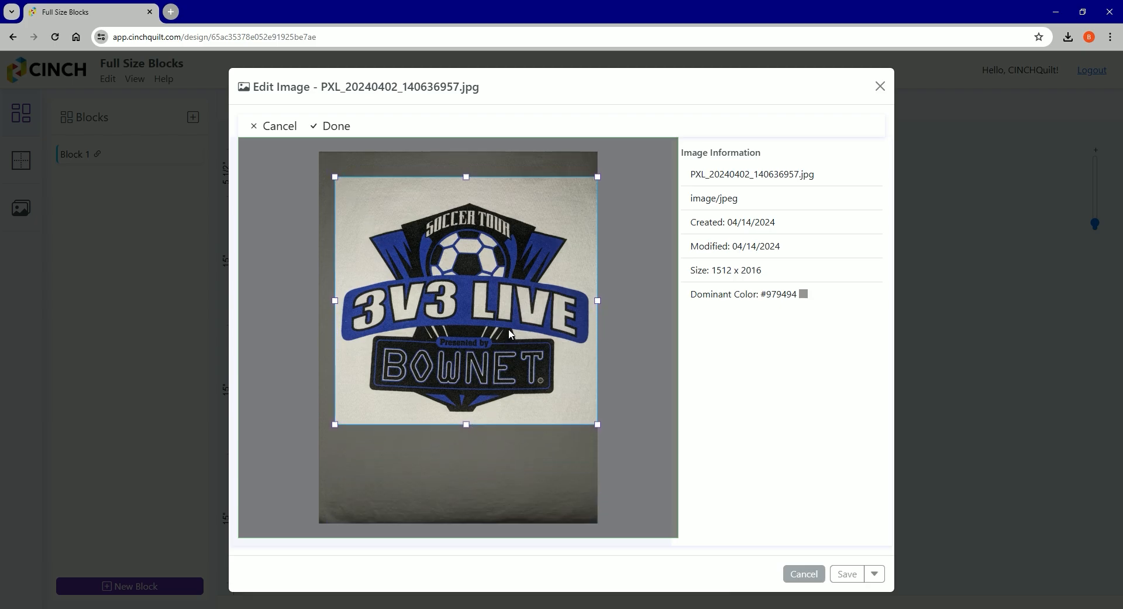
{"action": "mouse_move", "coordinate": [509, 333]}
{"action": "left_mouse_down"}
{"action": "mouse_move", "coordinate": [514, 375]}
{"action": "mouse_move", "coordinate": [493, 376]}
{"action": "mouse_move", "coordinate": [491, 342]}
{"action": "mouse_move", "coordinate": [505, 330]}
{"action": "mouse_move", "coordinate": [509, 339]}
{"action": "left_mouse_up"}
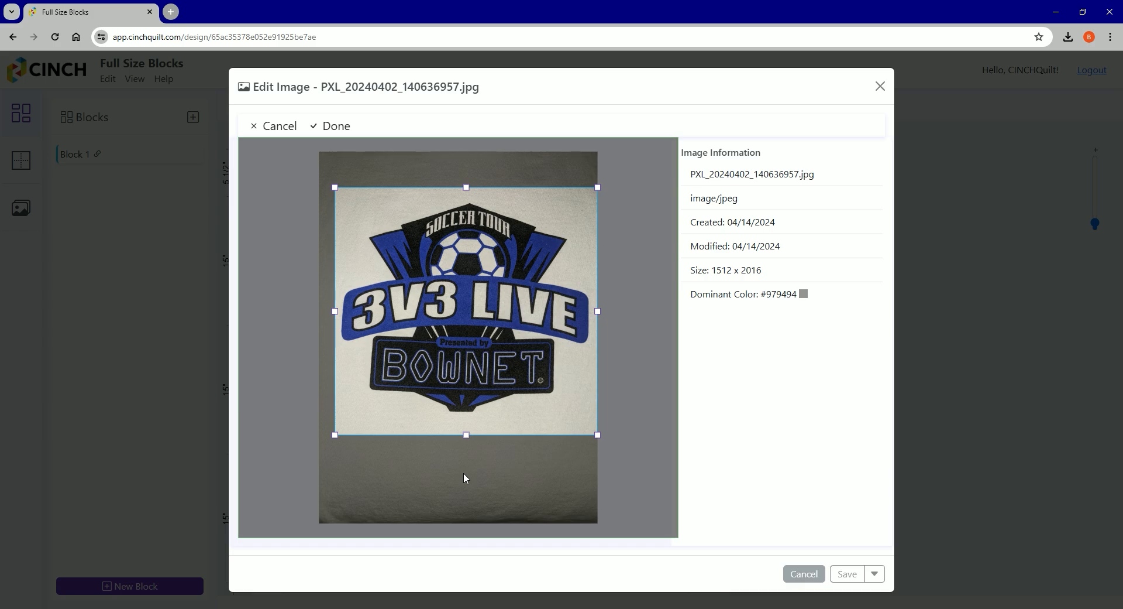
Step: Refit the crop frame closely around the entire enlarged 3V3 Live logo, with a narrow fabric margin on every side
{"action": "scroll", "coordinate": [461, 305], "scroll_direction": "up", "scroll_amount": 5}
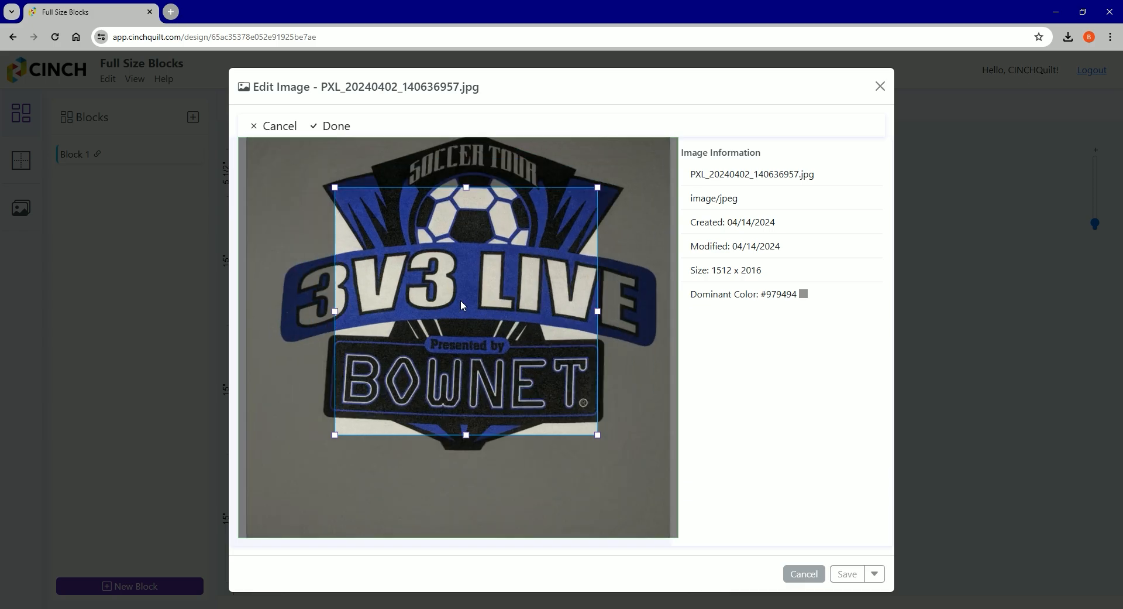
{"action": "scroll", "coordinate": [461, 301], "scroll_direction": "down", "scroll_amount": 5}
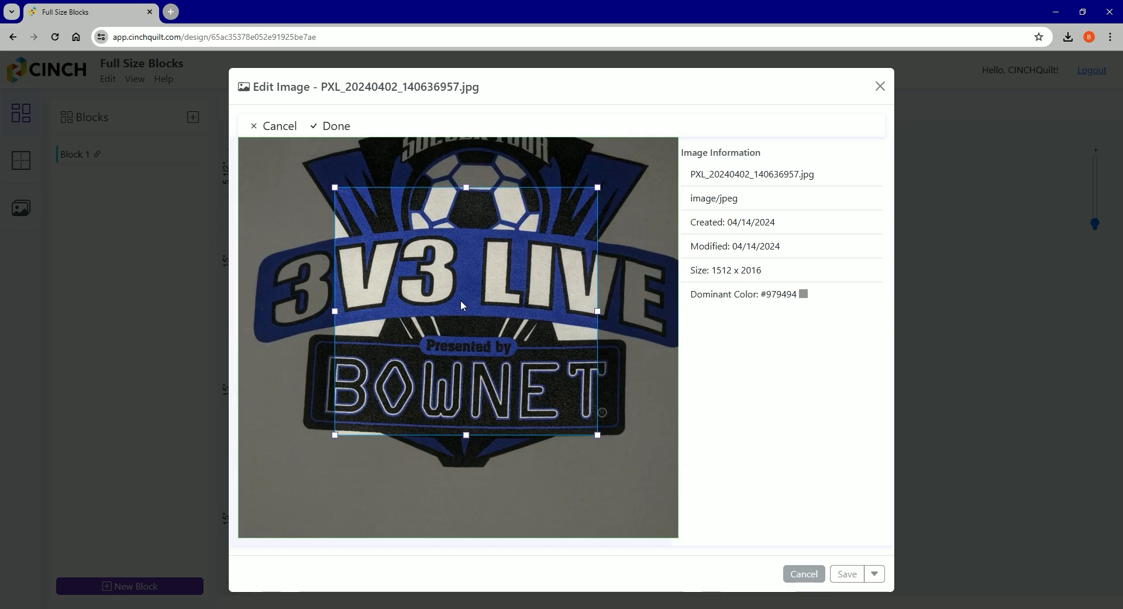
{"action": "scroll", "coordinate": [462, 304], "scroll_direction": "up", "scroll_amount": 2}
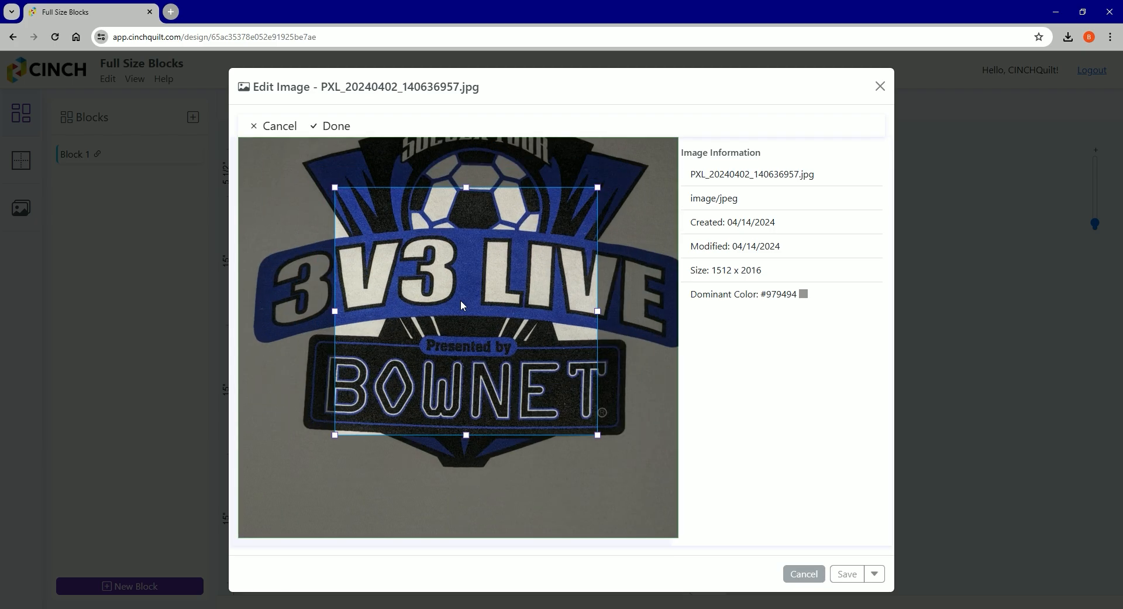
{"action": "scroll", "coordinate": [461, 305], "scroll_direction": "down", "scroll_amount": 2}
{"action": "left_click_drag", "start_coordinate": [467, 302], "coordinate": [475, 272]}
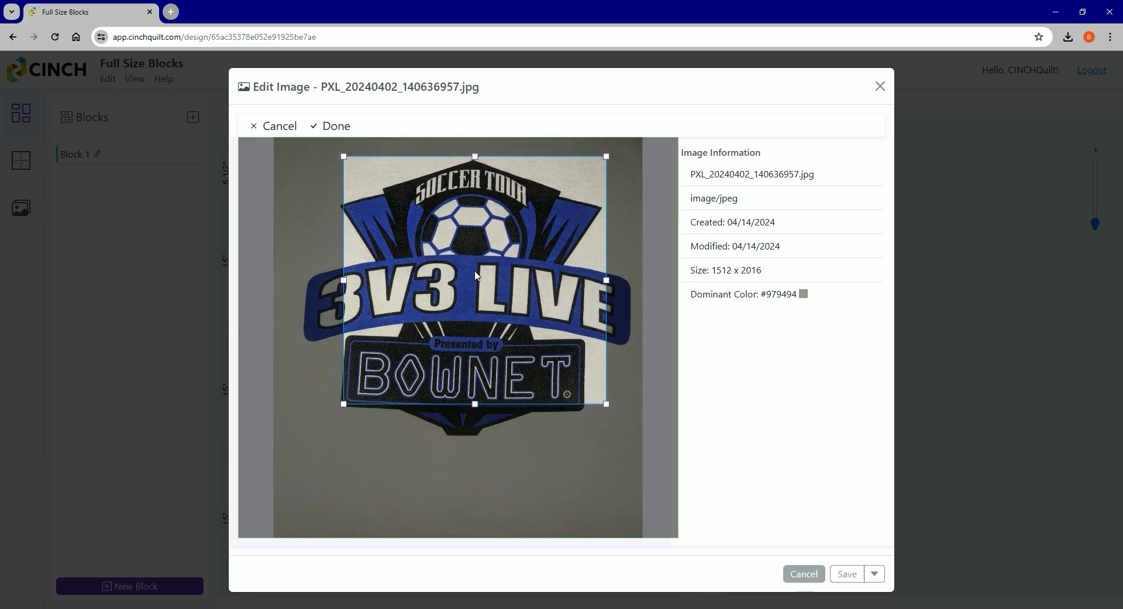
{"action": "left_click_drag", "start_coordinate": [606, 284], "coordinate": [635, 281]}
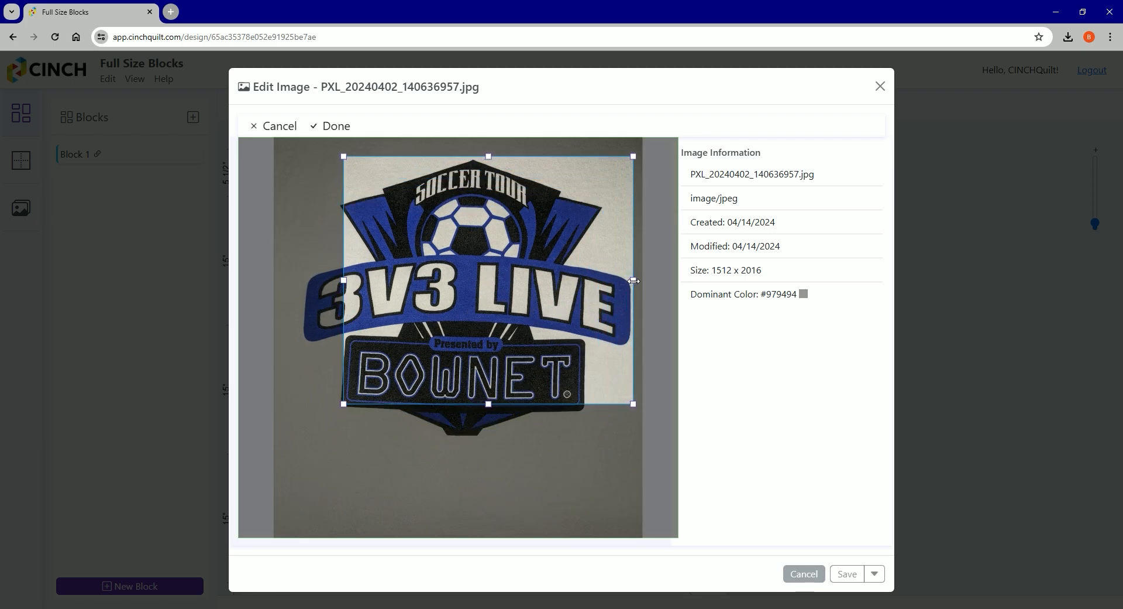
{"action": "left_click_drag", "start_coordinate": [483, 403], "coordinate": [489, 439]}
{"action": "left_click_drag", "start_coordinate": [344, 298], "coordinate": [299, 299]}
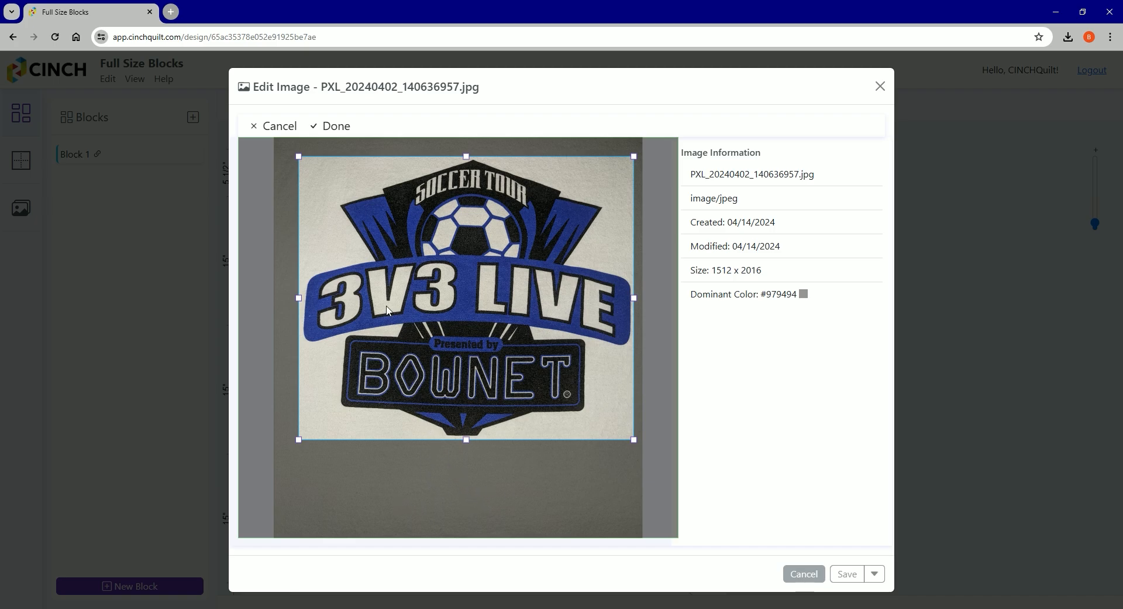
Step: Apply the crop and save the cropped logo as a new image
{"action": "left_click", "coordinate": [334, 127]}
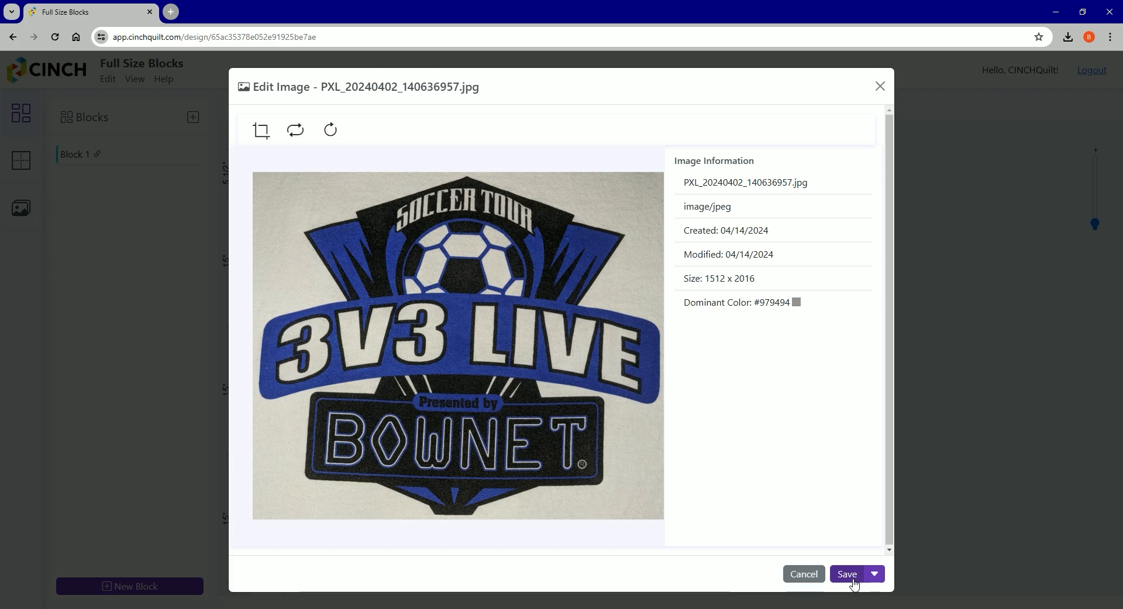
{"action": "left_click", "coordinate": [877, 581]}
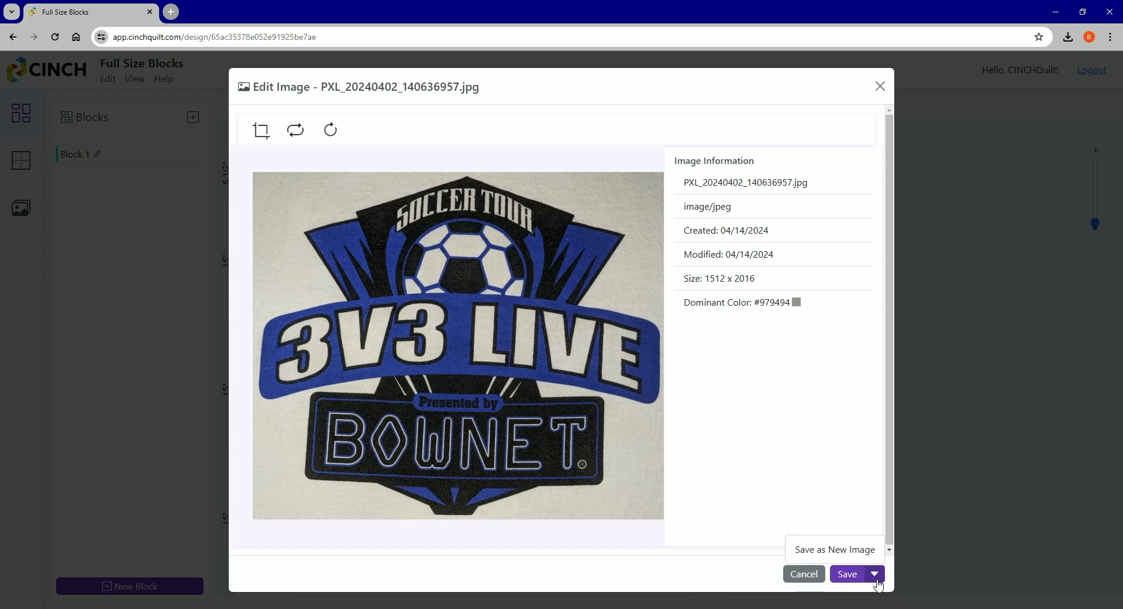
{"action": "left_click", "coordinate": [861, 553]}
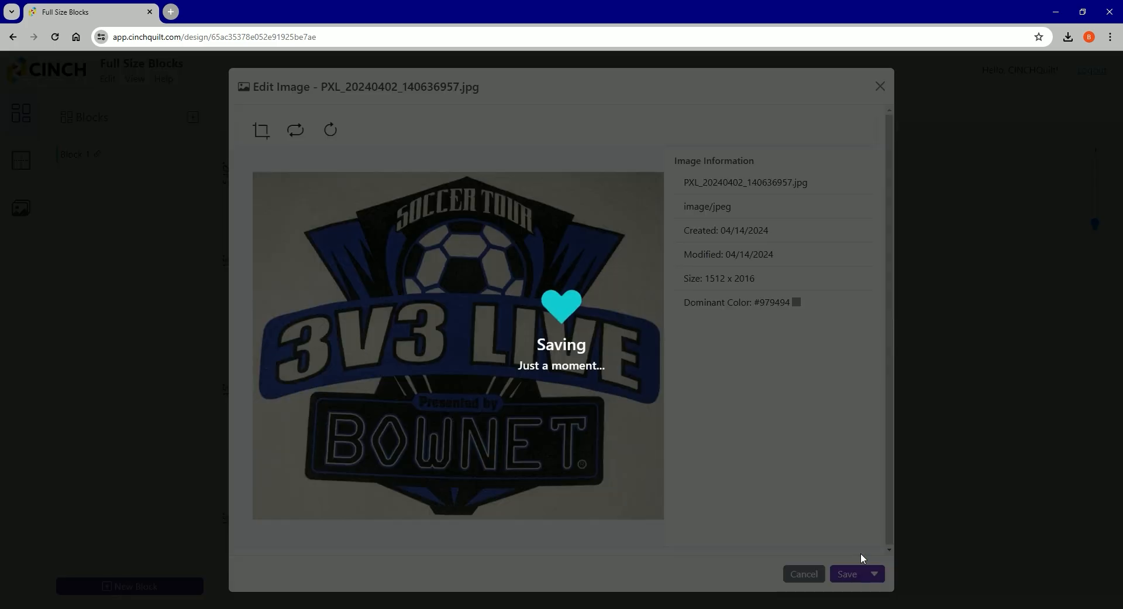